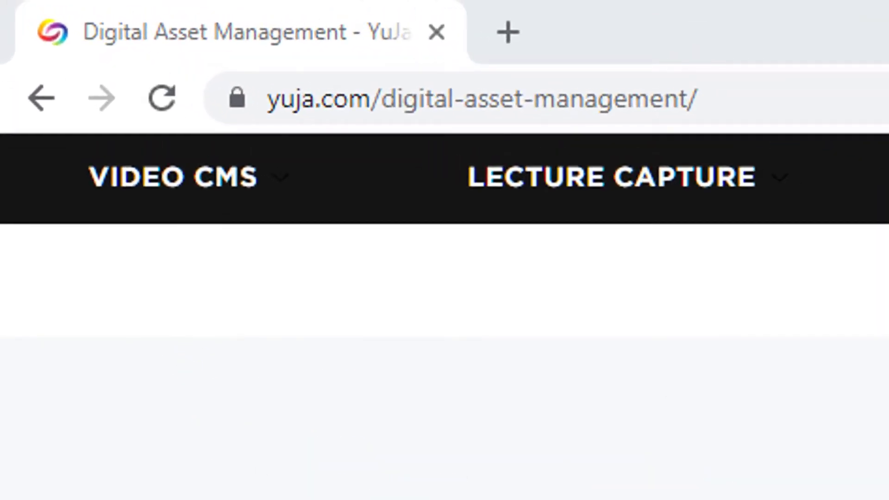
Go to the university YuJa site uky.yuja.com and sign in to My Media
left_click(475, 99)
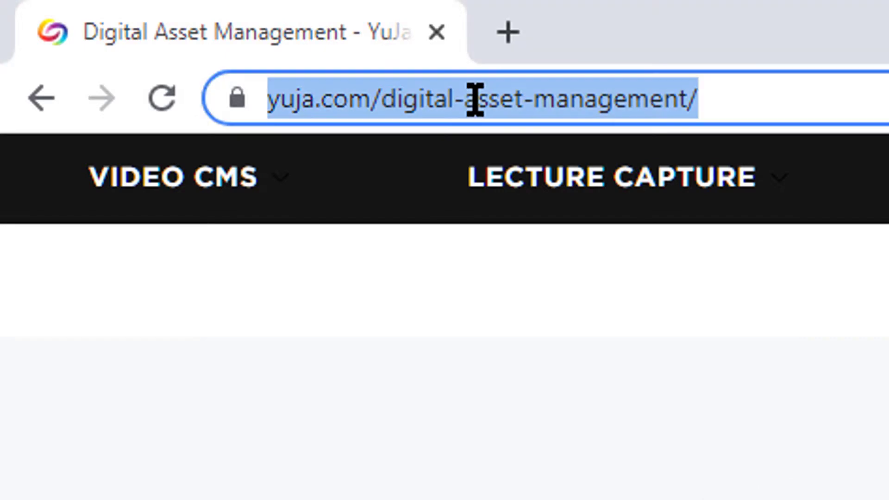
type("uky.")
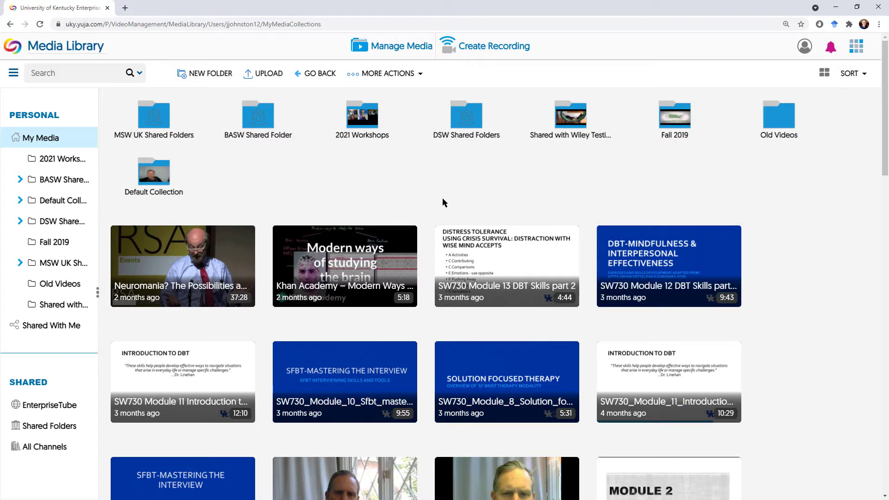
Attach Yuja video trimming demo.mp4 from the Videos folder in the Add Media upload dialog
left_click(263, 75)
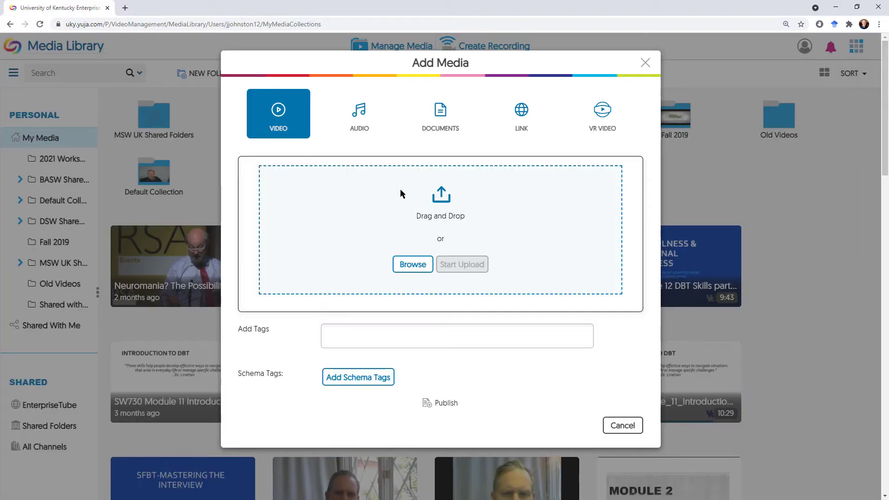
left_click(413, 264)
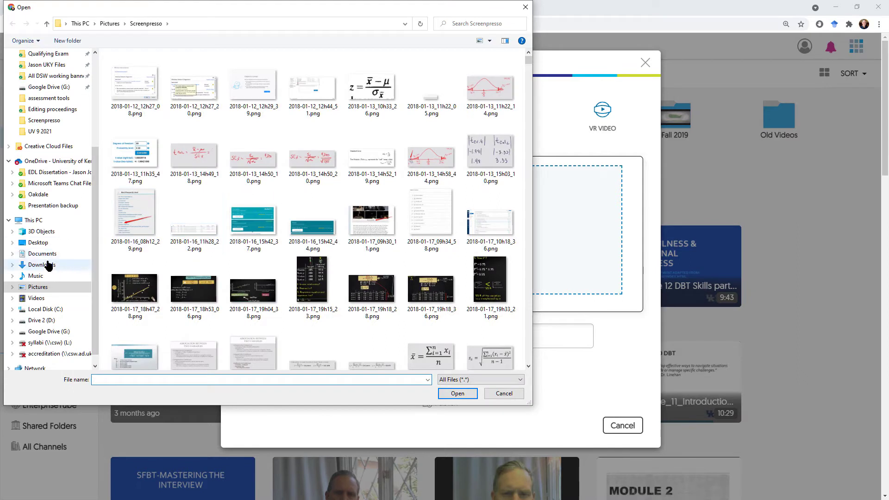
left_click(36, 298)
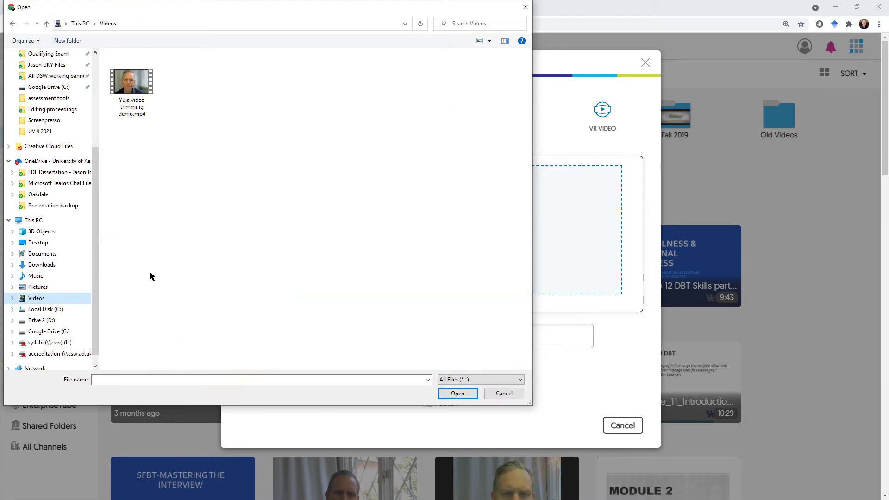
left_click(131, 86)
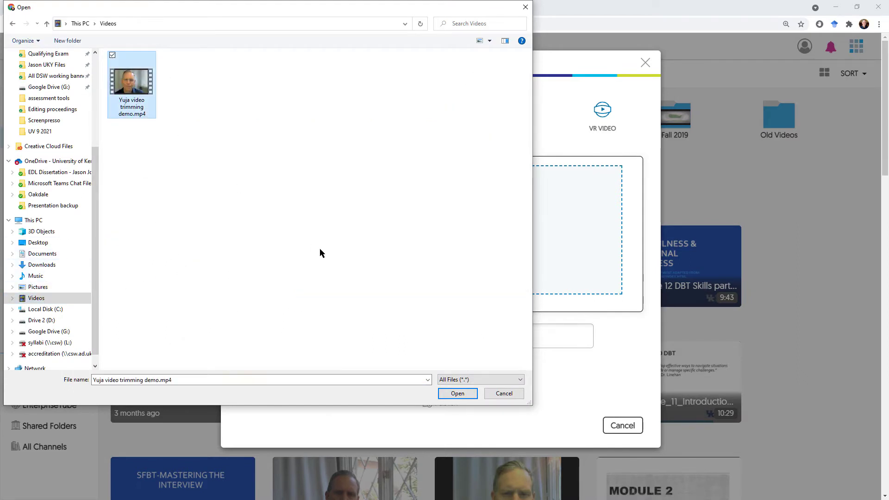
left_click(459, 393)
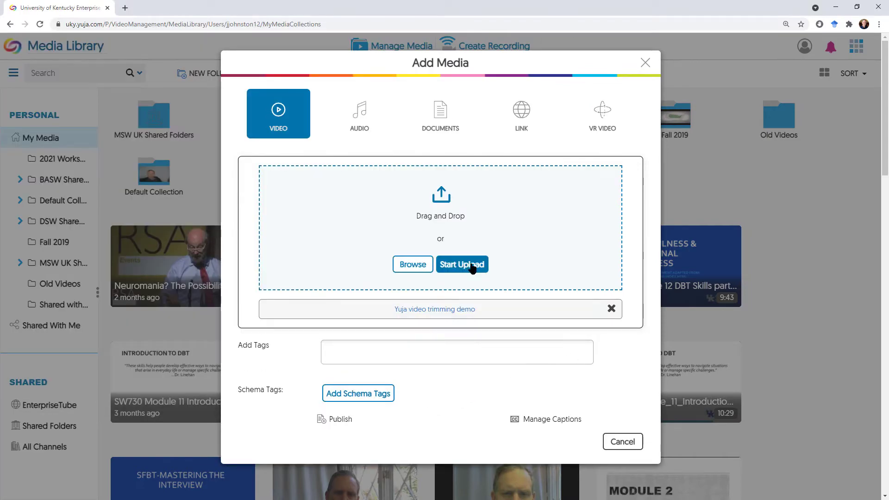
Upload the attached video and wait until it finishes and appears first in the library
left_click(472, 265)
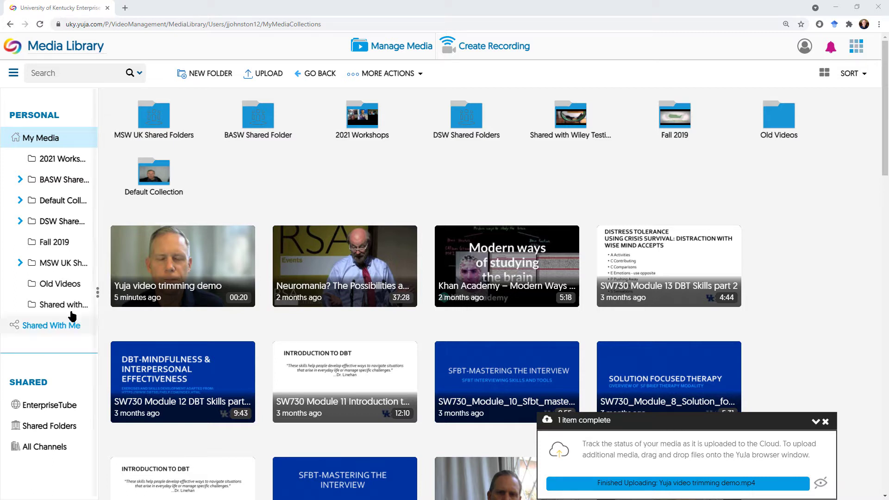
mouse_move(199, 250)
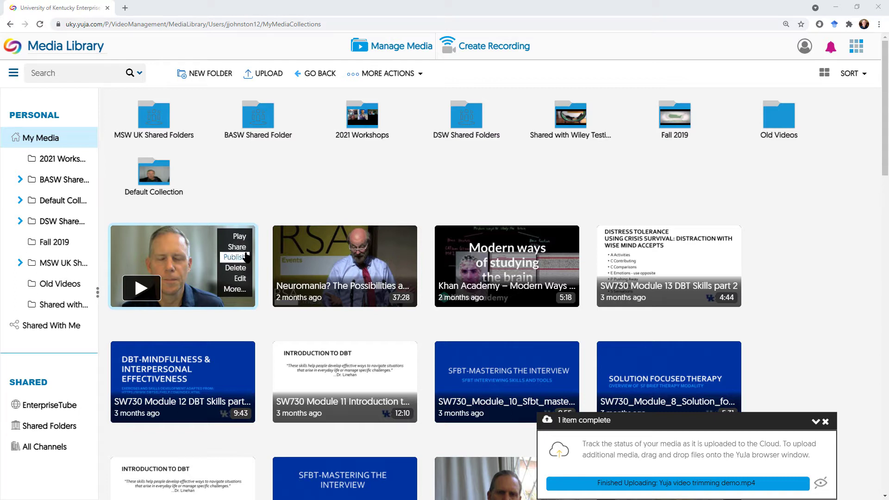
Open the uploaded video in the Video Editor, review it, and park the playhead at 05.733
left_click(240, 279)
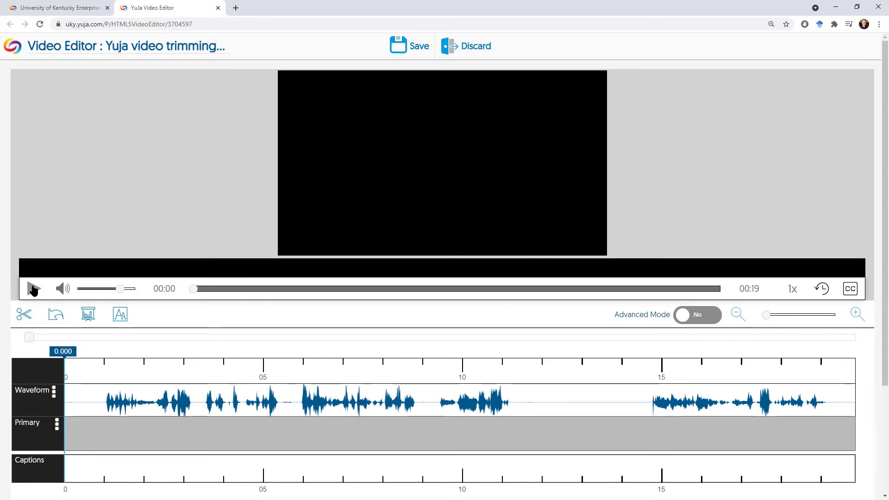
left_click(33, 289)
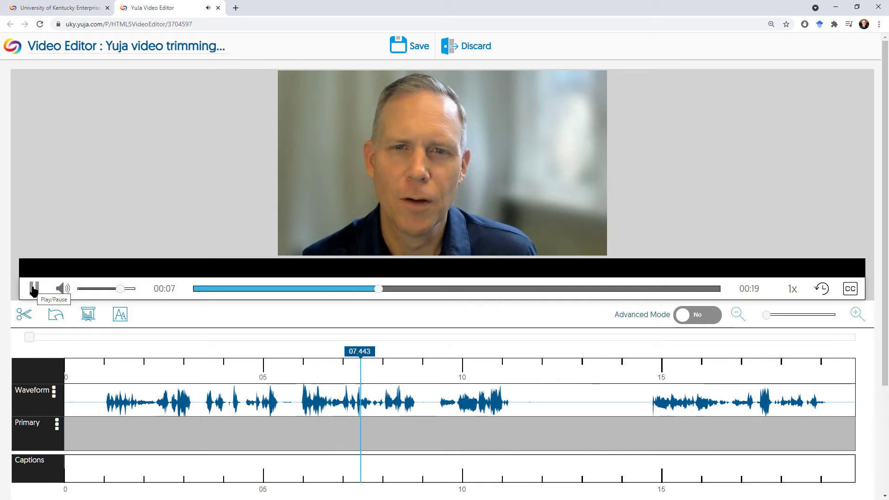
left_click(33, 289)
left_click_drag(366, 351, 292, 355)
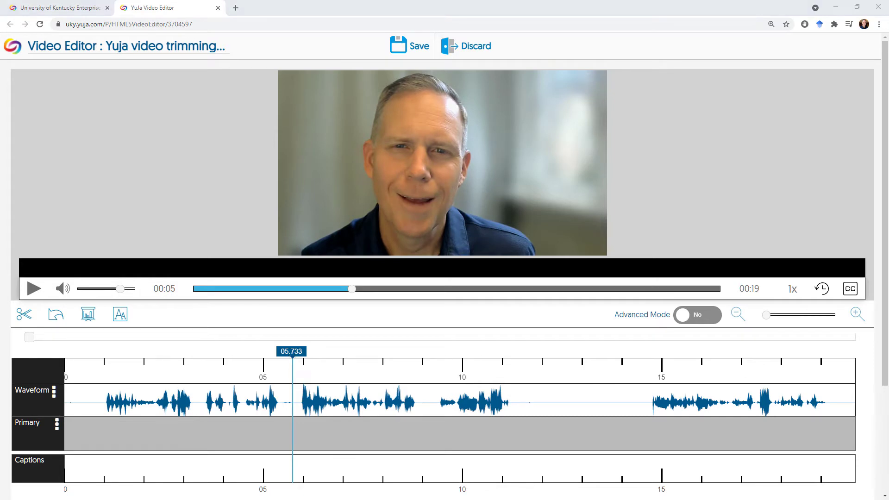
Mark the opening 0 to 5.733 seconds of the timeline as a cut
left_click(24, 319)
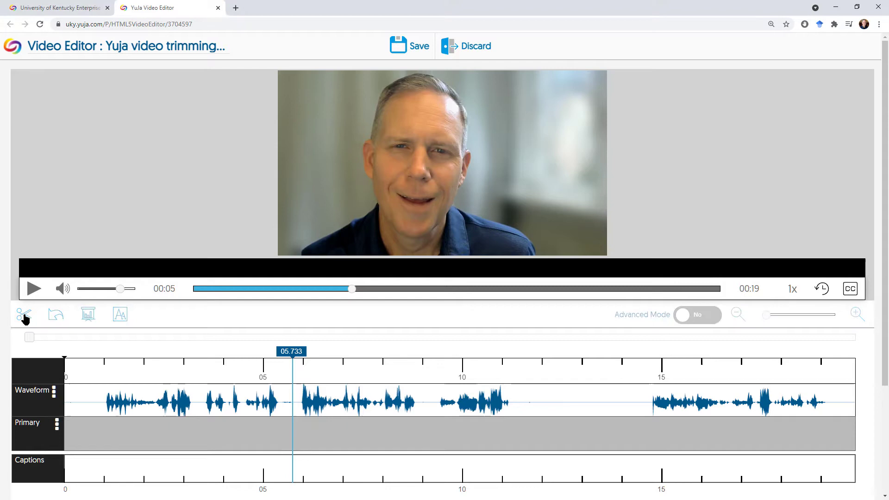
left_click_drag(284, 408, 62, 392)
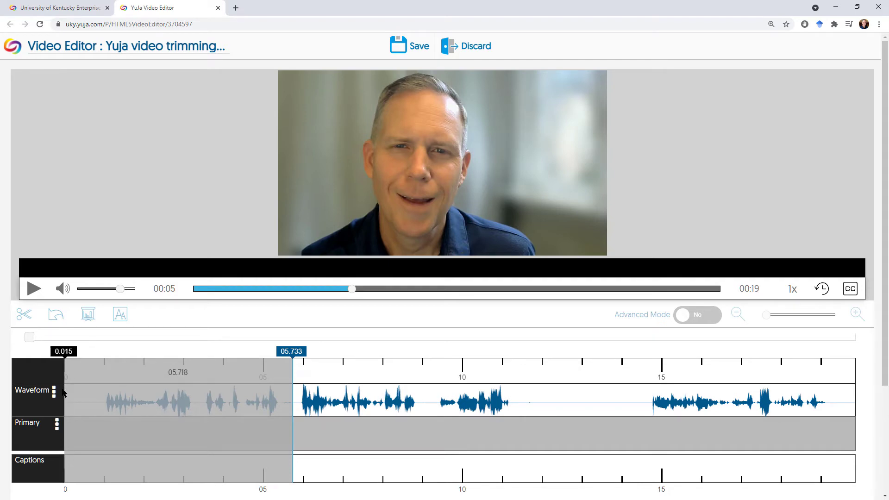
left_click_drag(64, 392, 64, 393)
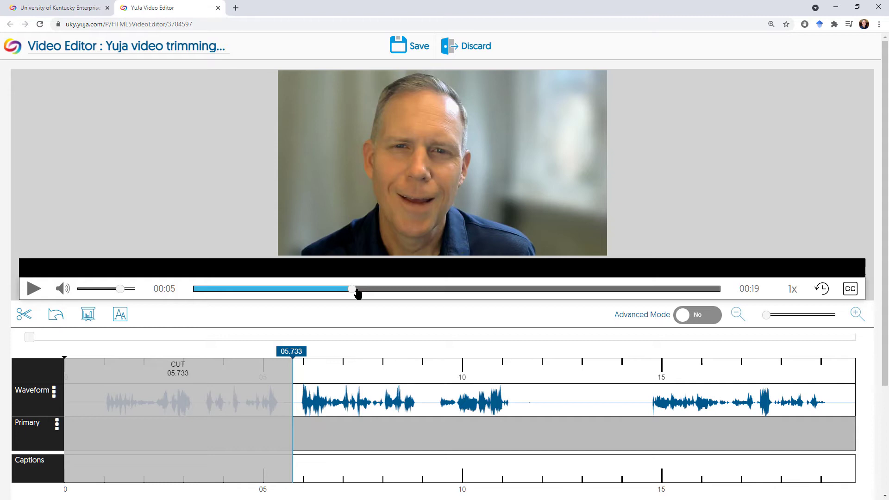
Review the remaining footage and stop the playhead at 12.340, where the ending cut starts
left_click_drag(355, 292, 428, 295)
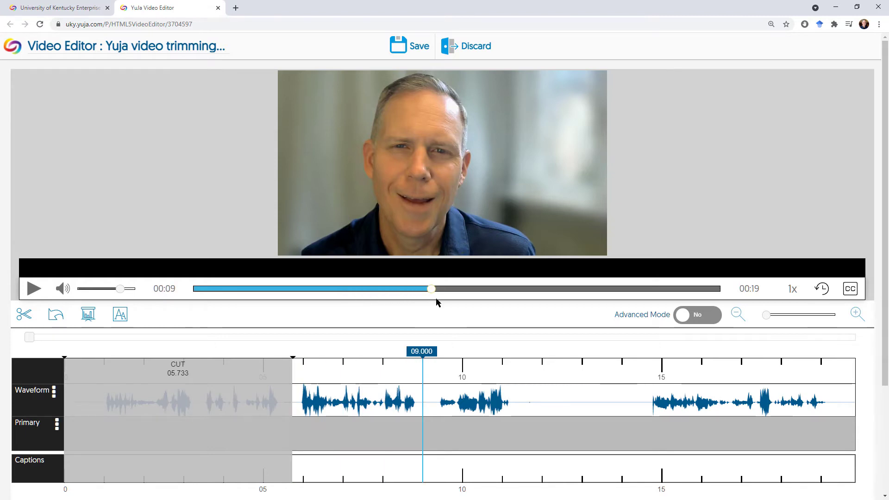
left_click(34, 289)
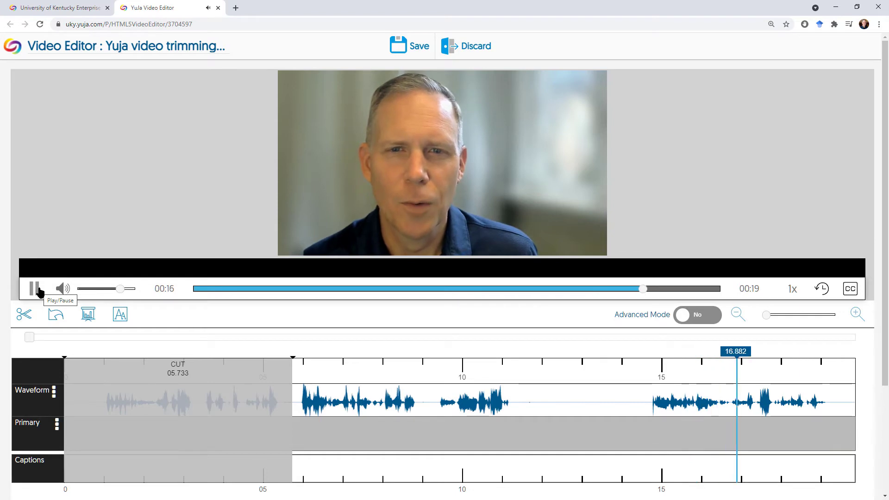
left_click(37, 290)
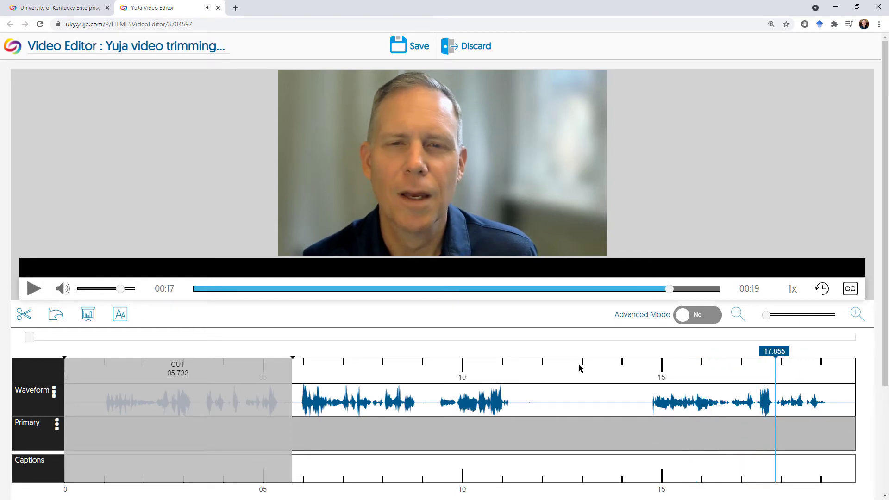
left_click_drag(767, 351, 539, 353)
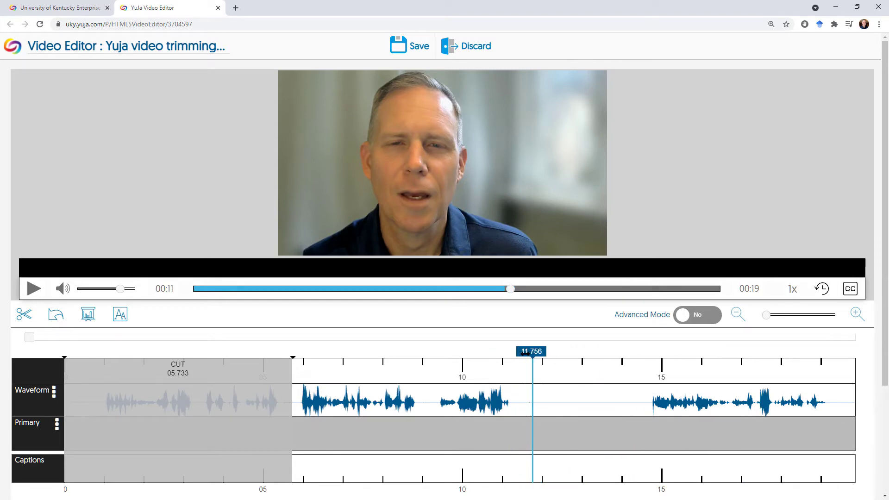
left_click(34, 289)
left_click(34, 289)
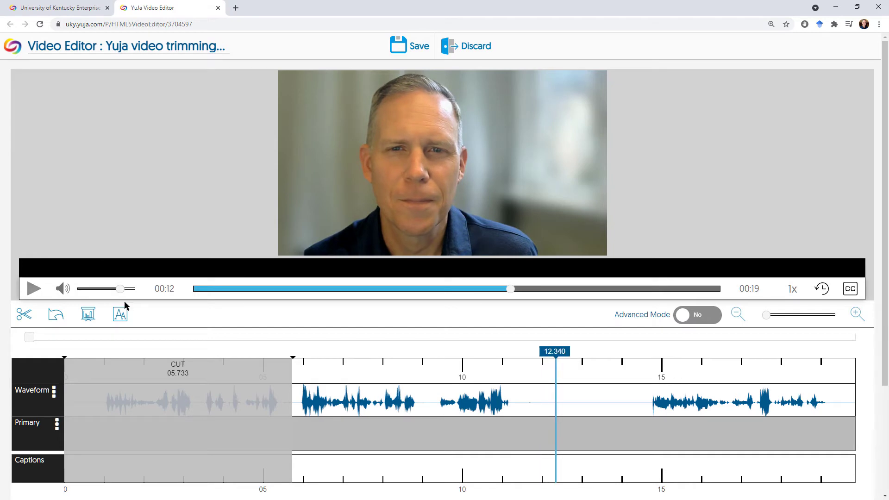
Cut the final 7.540 seconds from 12.340 to the end, leaving the first cut's times unchanged
left_click(22, 318)
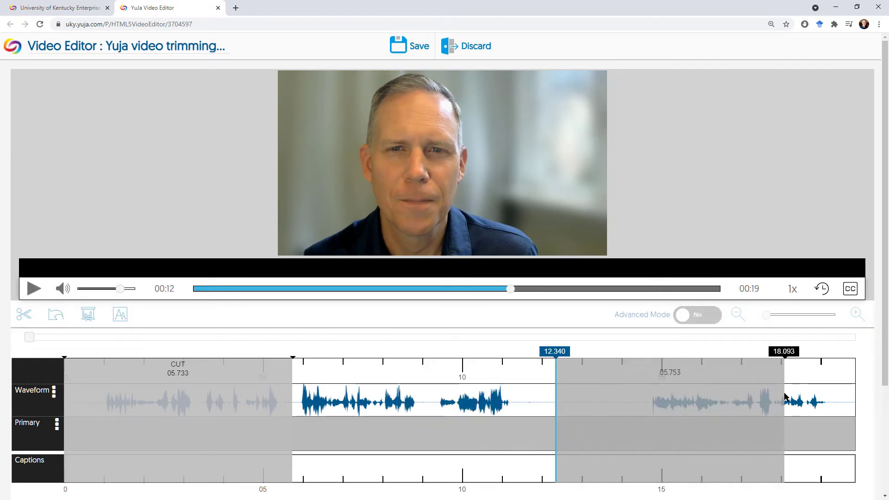
left_click(870, 406)
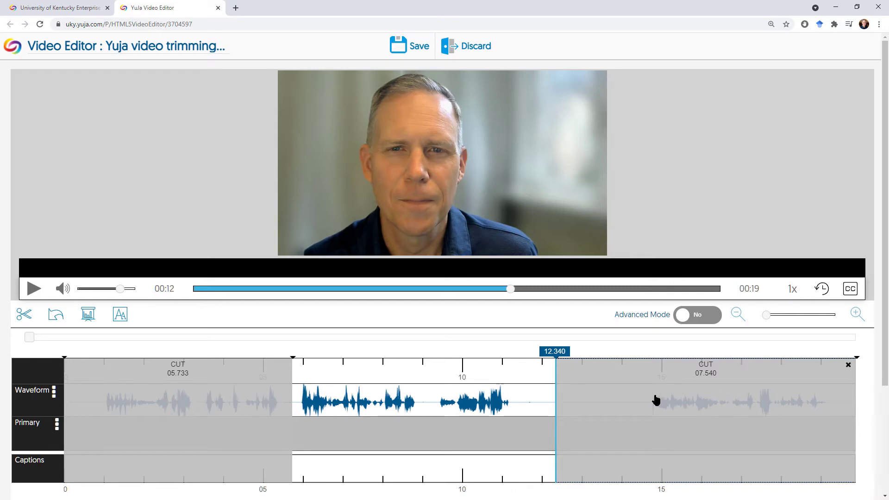
double_click(180, 412)
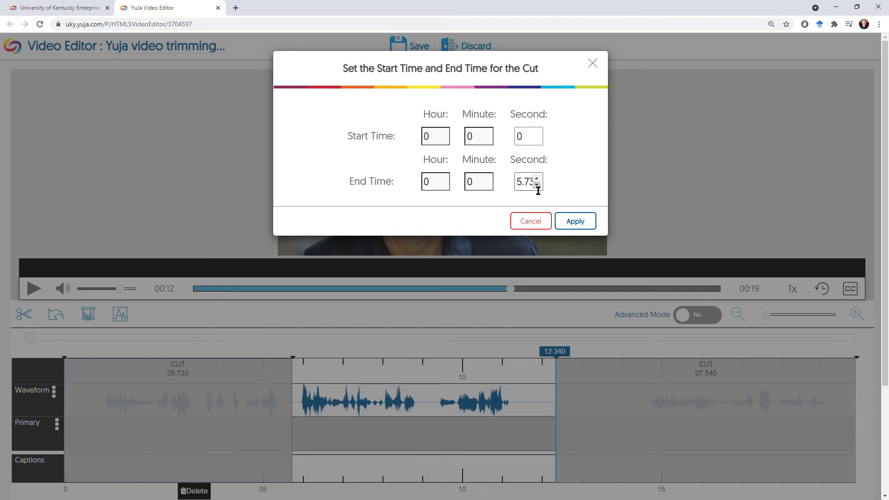
left_click(541, 223)
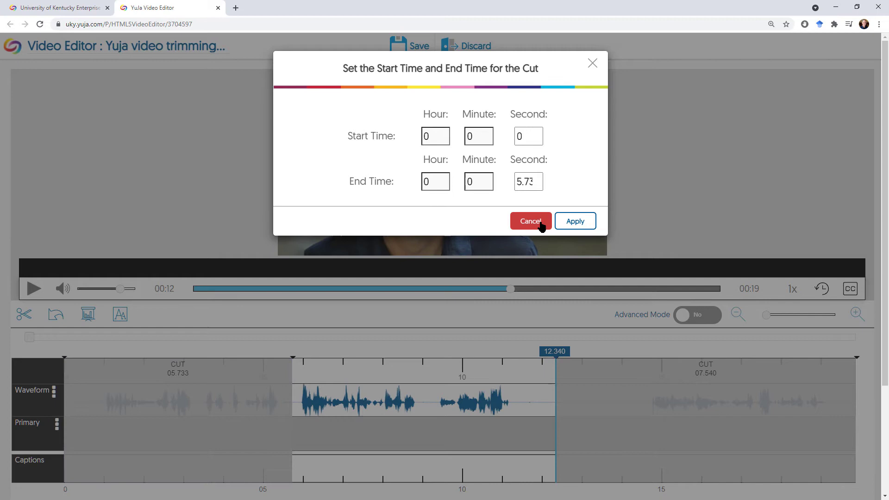
left_click(541, 225)
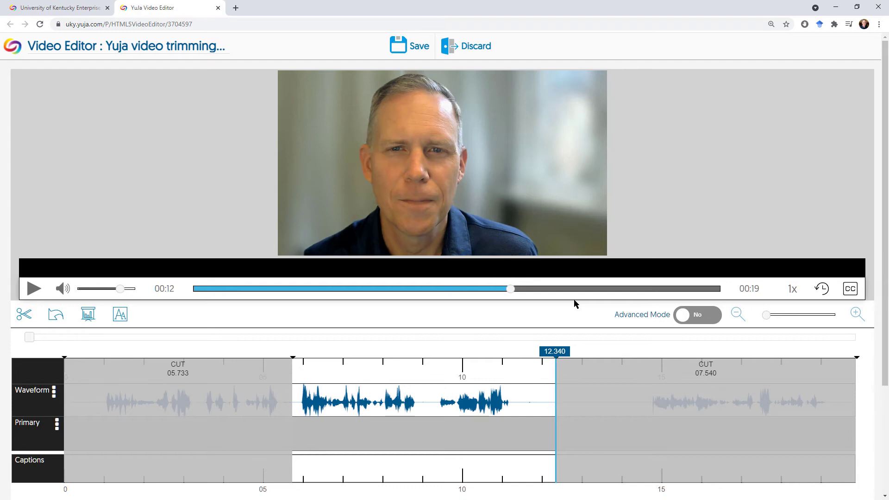
Save the edit as Yuja video trimming demo_edited, replacing the original and moving it to the Recycle Bin
left_click(405, 47)
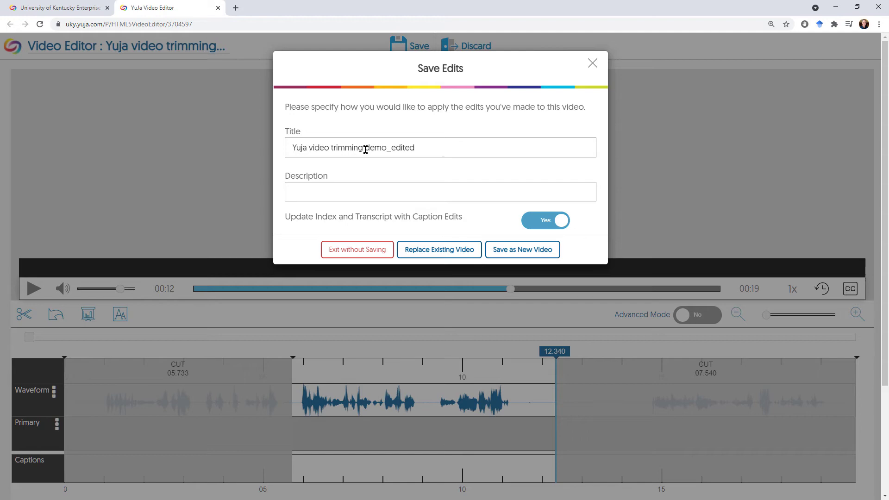
left_click_drag(365, 147, 435, 151)
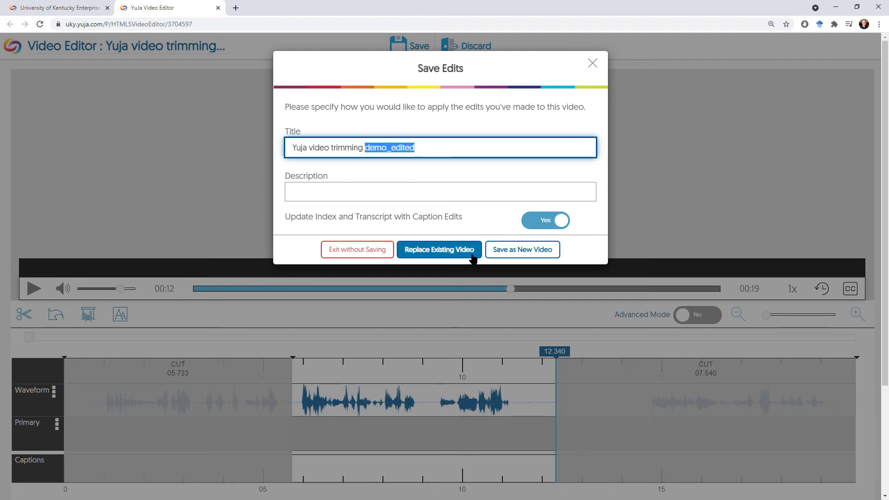
left_click(435, 147)
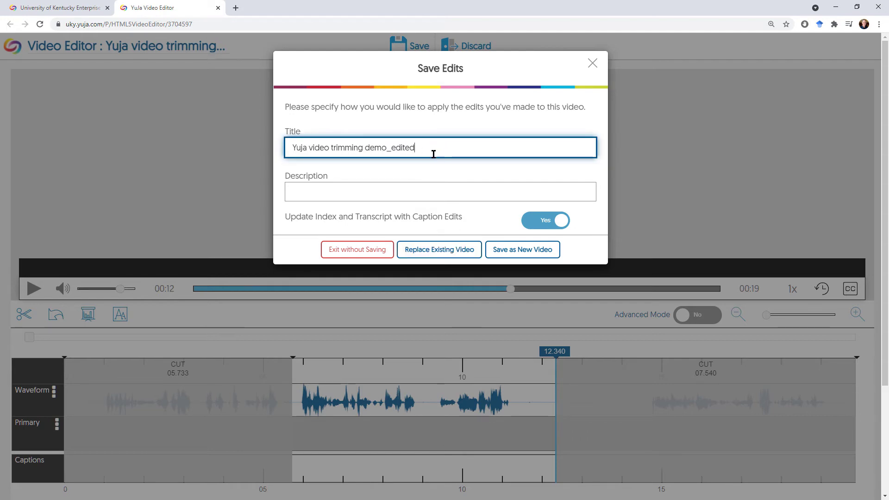
left_click(449, 252)
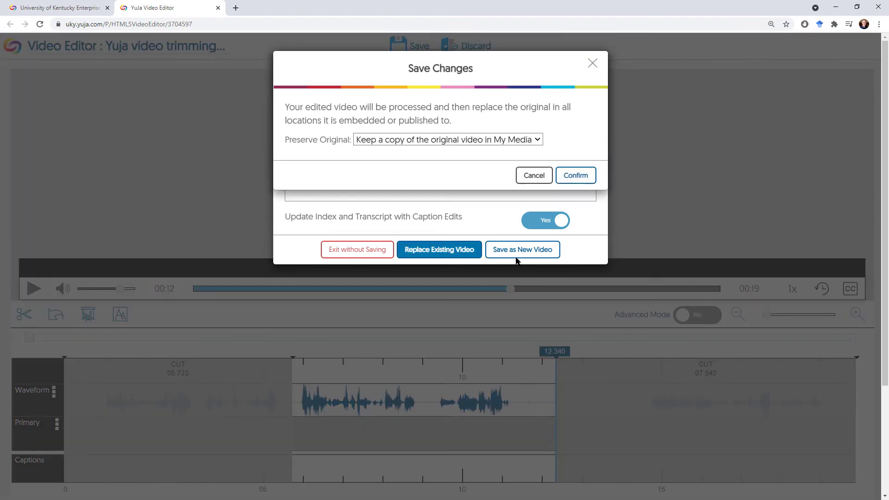
left_click(536, 141)
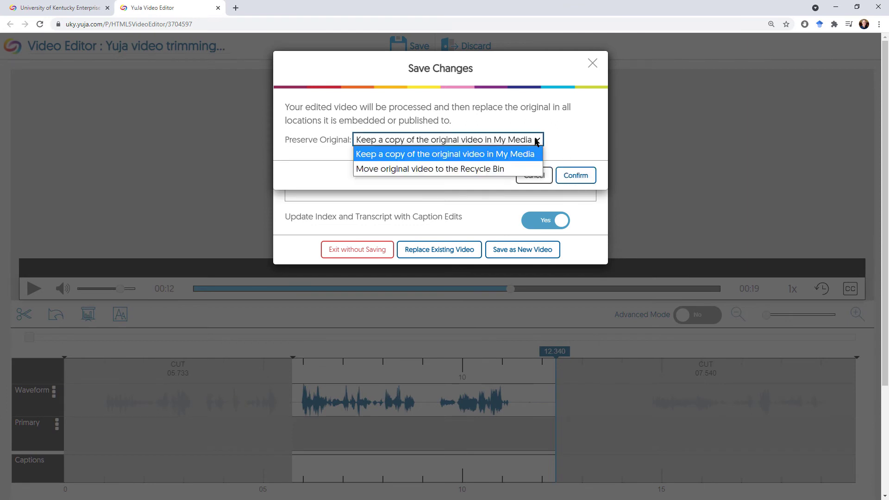
left_click(516, 170)
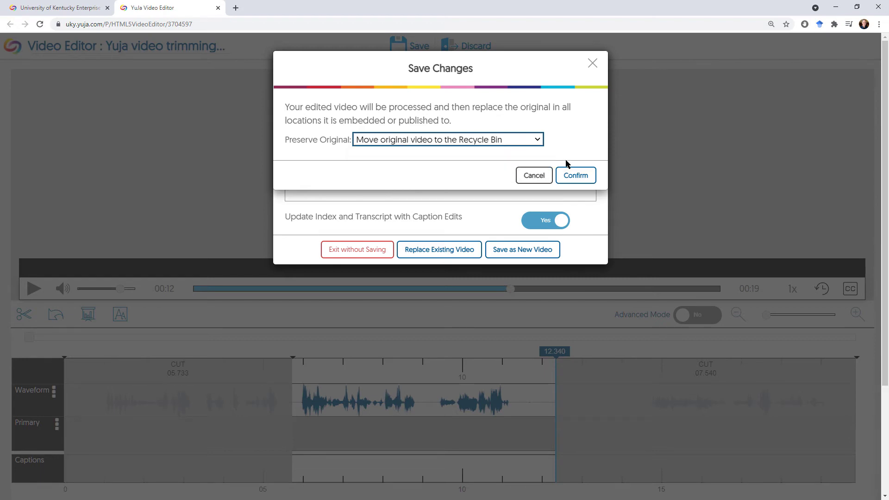
left_click(584, 182)
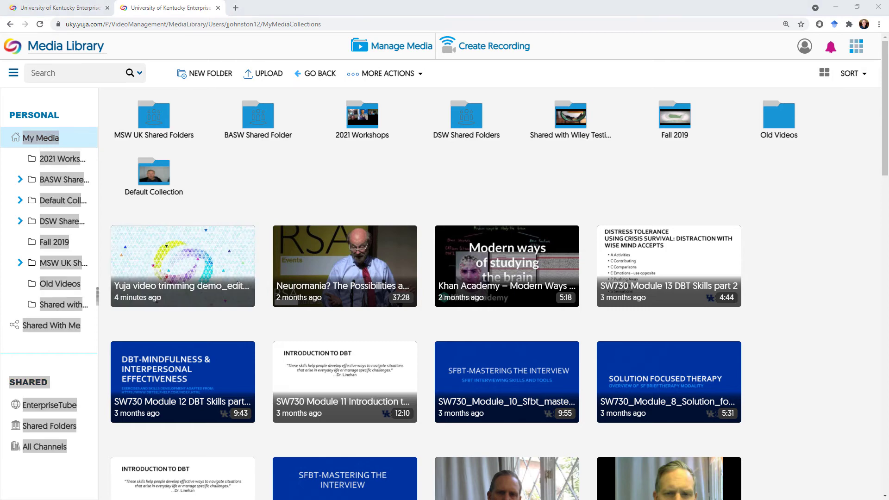
Play Yuja video trimming demo_edited on its watch page through to 00:07
mouse_move(207, 254)
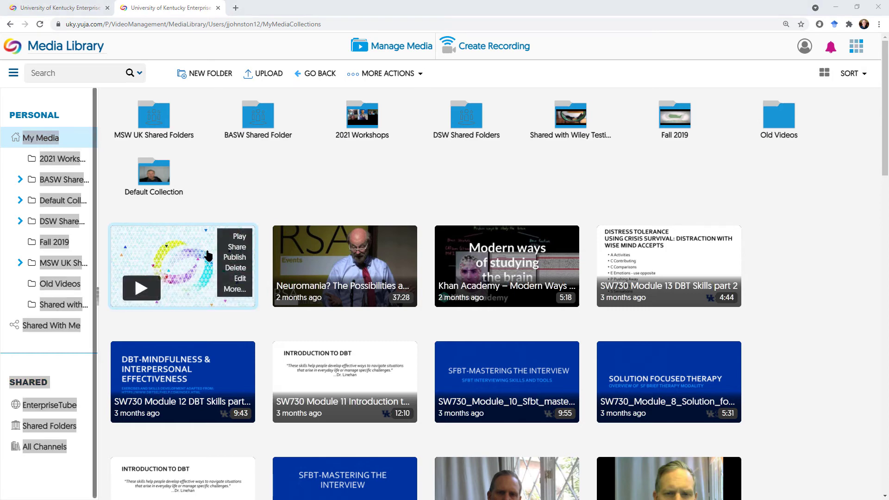
left_click(144, 294)
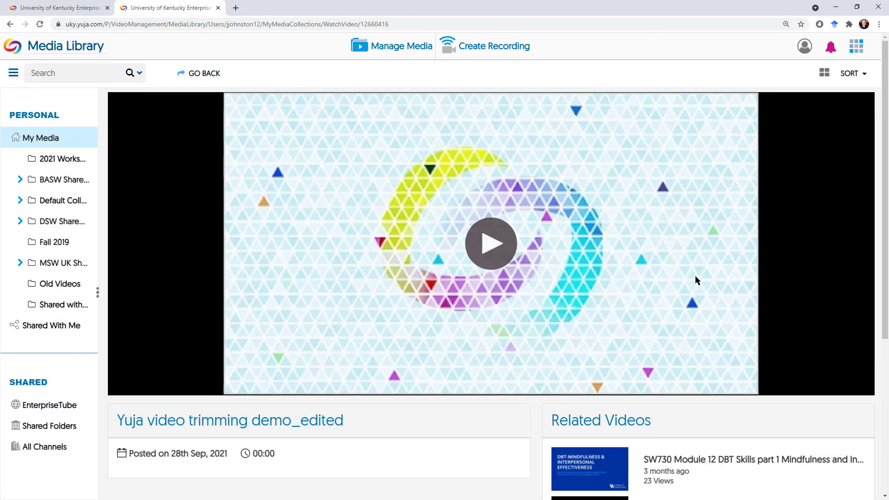
left_click(500, 251)
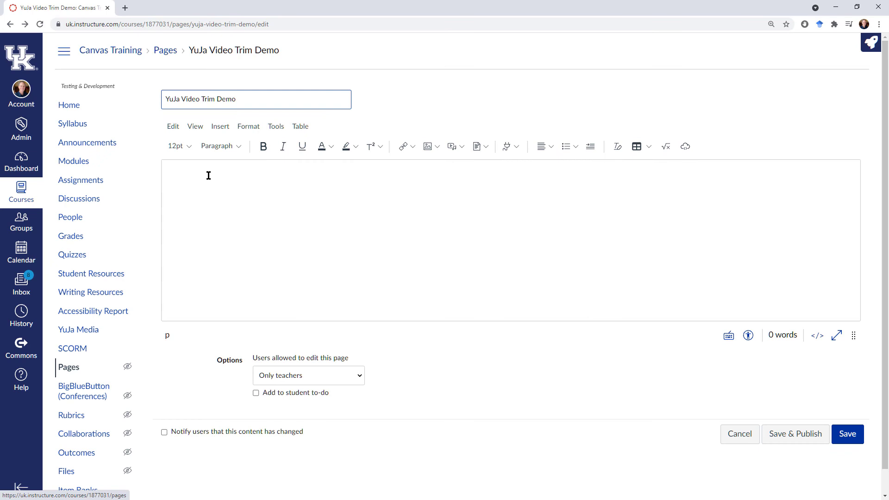
Embed Yuja video trimming demo_edited in the YuJa Video Trim Demo page body via the YuJa Media app
left_click(216, 180)
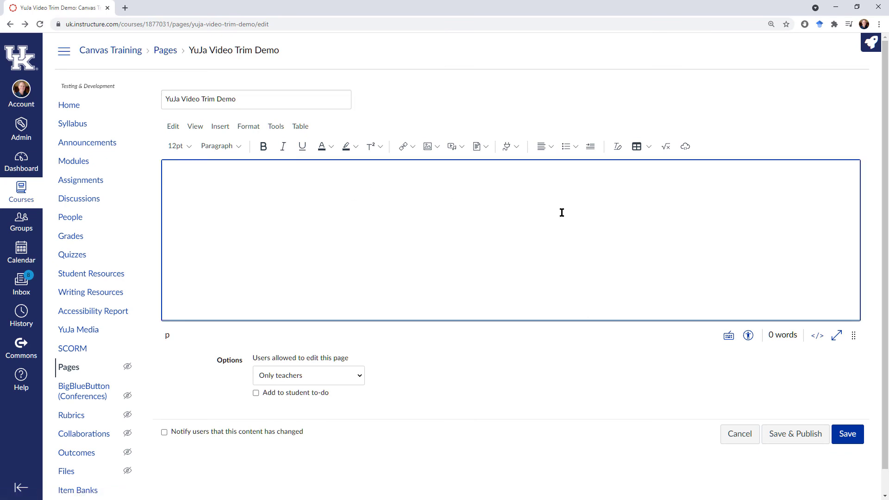
left_click(516, 147)
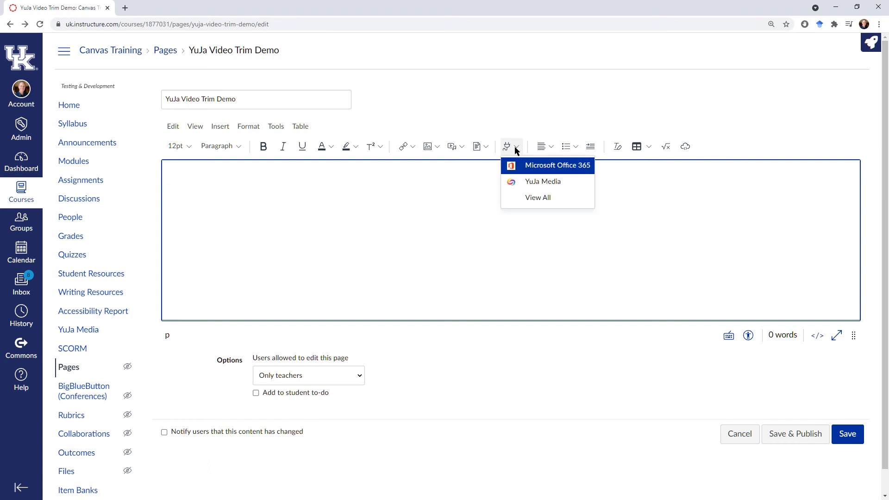
left_click(558, 184)
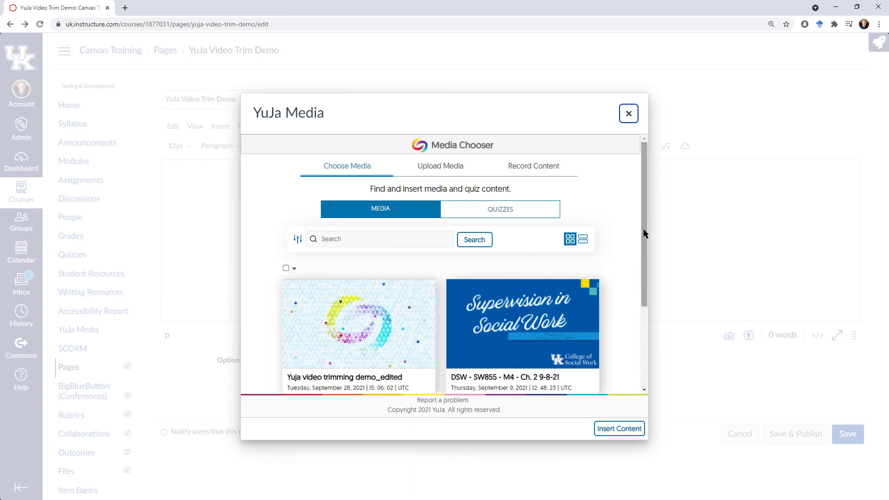
scroll(643, 231, "down", 2)
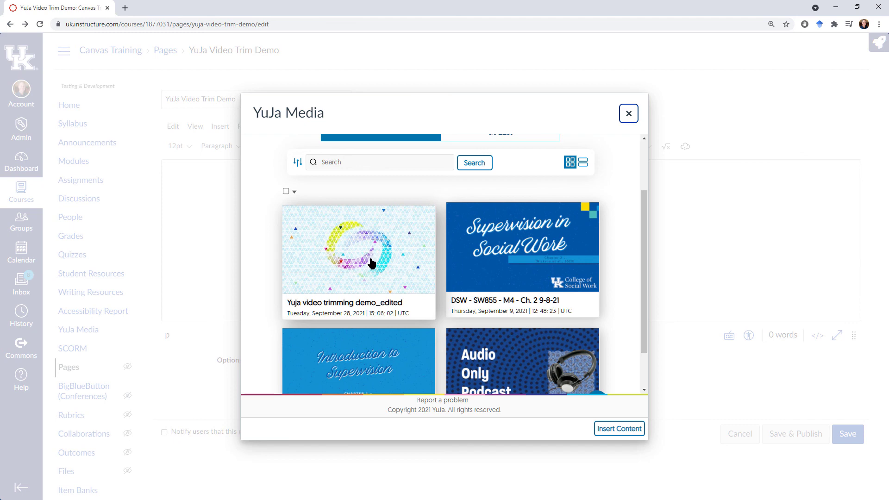
left_click(371, 262)
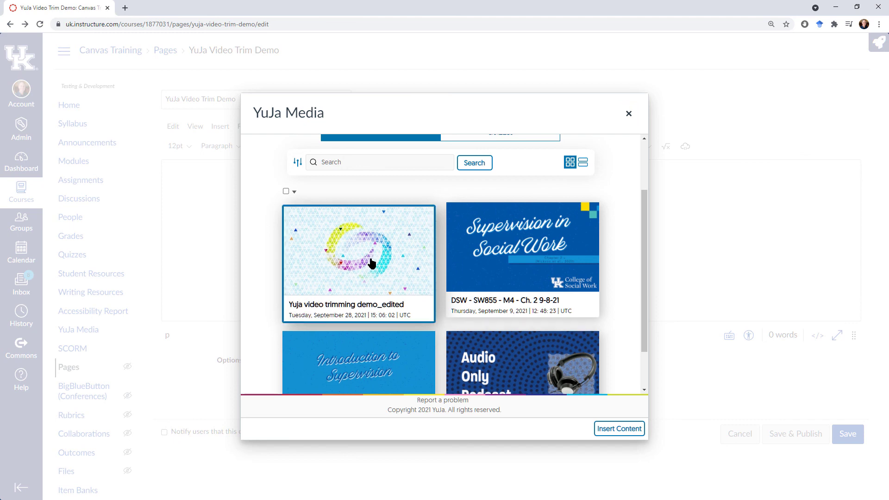
left_click(619, 429)
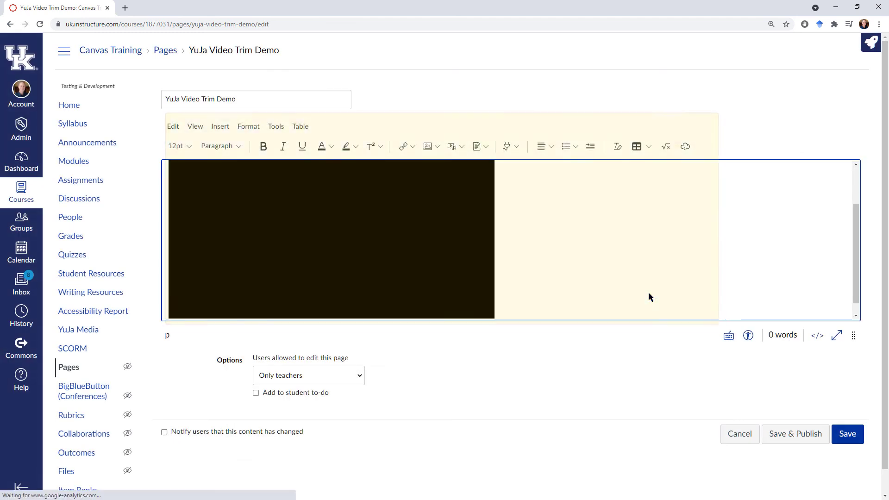
Save the Canvas page, then play the embedded trimmed video and pause it at 00:03
left_click_drag(853, 335, 837, 408)
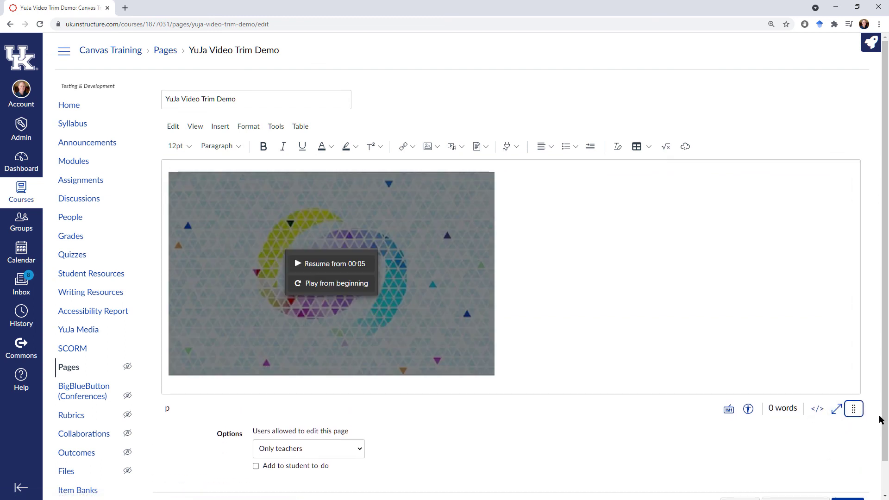
scroll(879, 419, "down", 1)
left_click(848, 476)
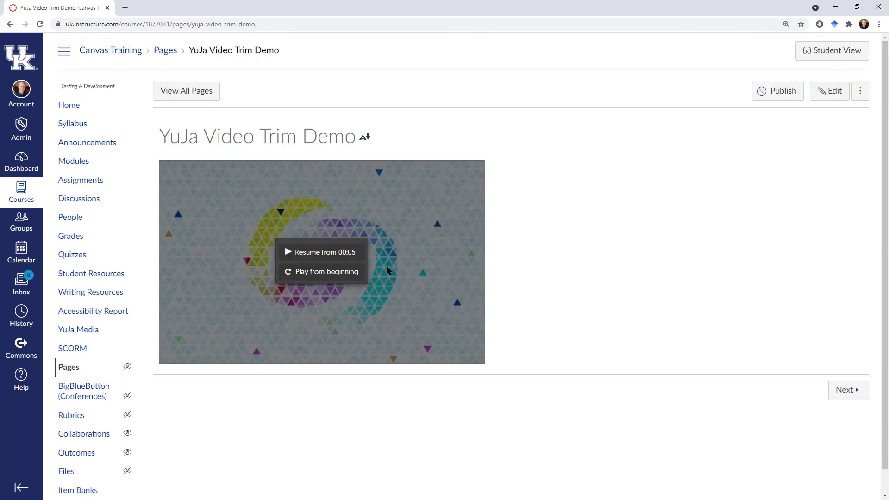
left_click(334, 254)
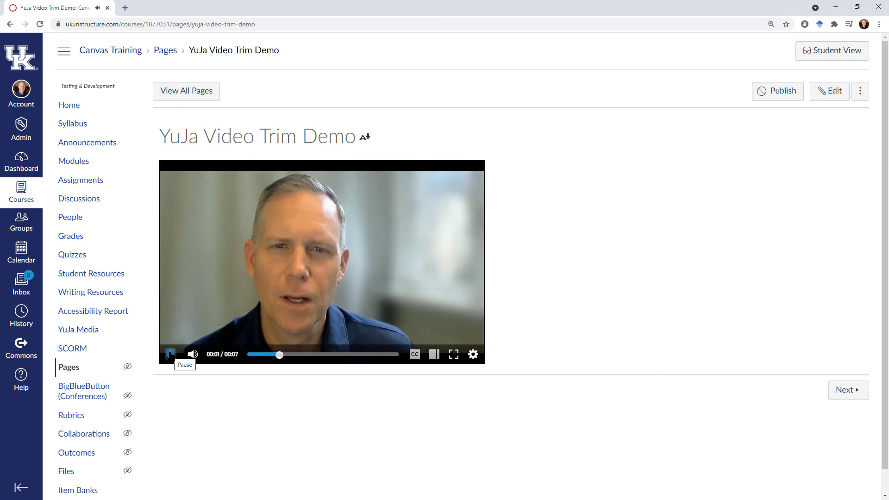
left_click(171, 354)
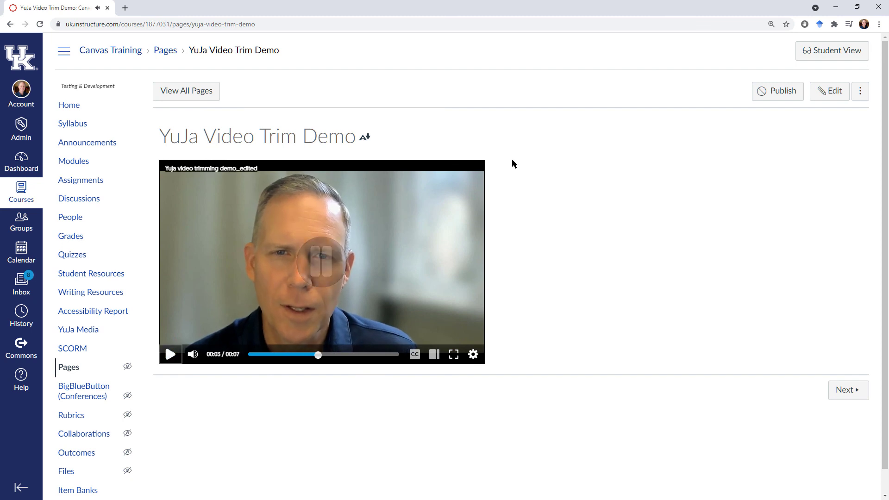